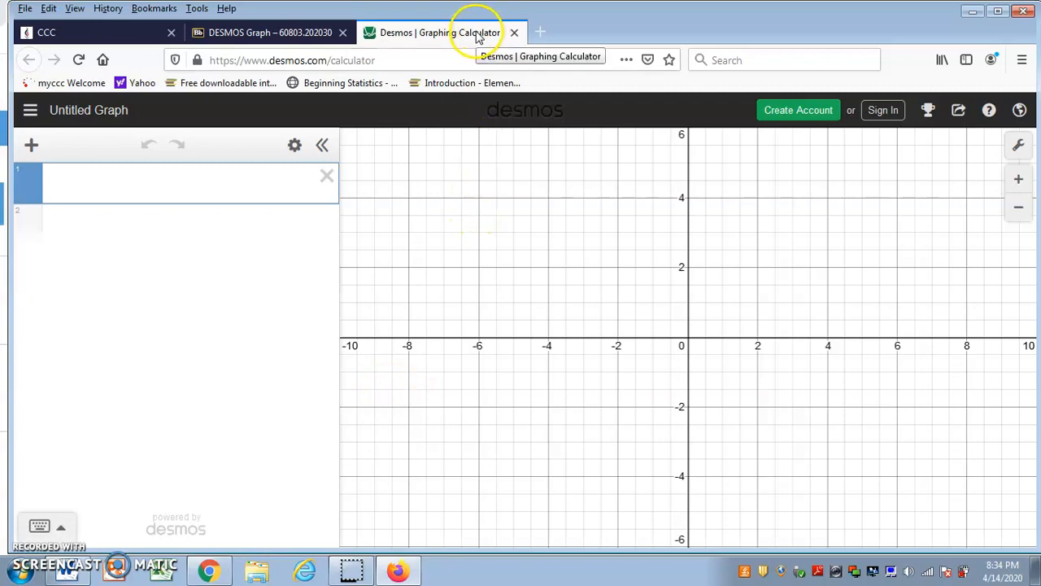
Graph the line y=2x-1 as the first expression.
left_click(184, 183)
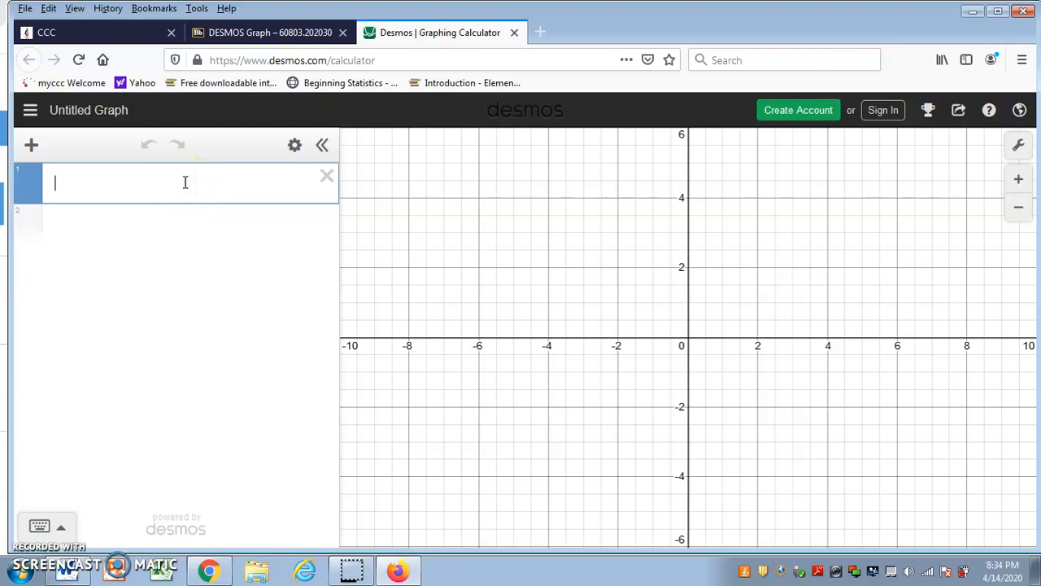
type("y=2x-")
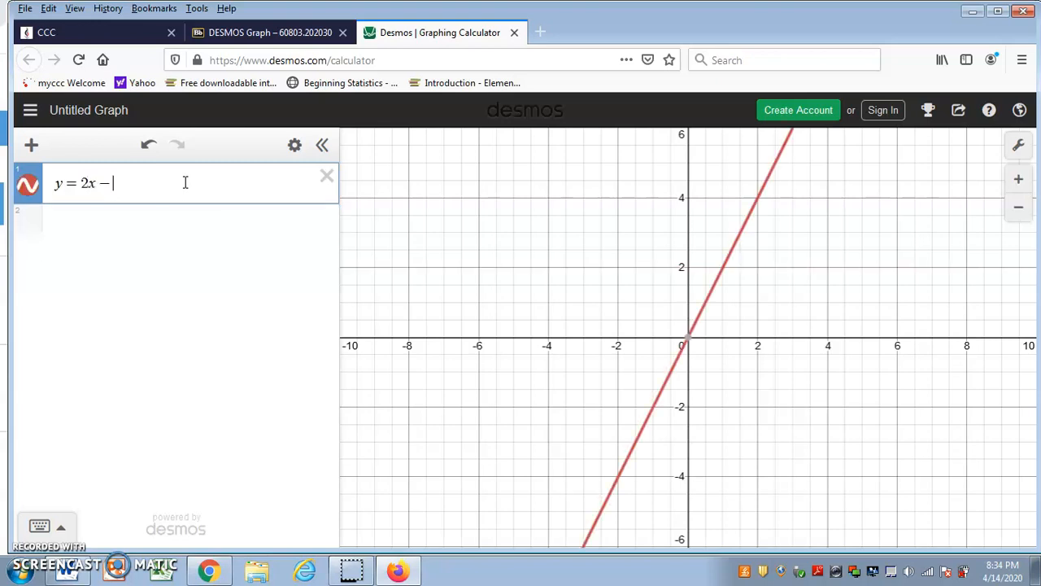
type("1")
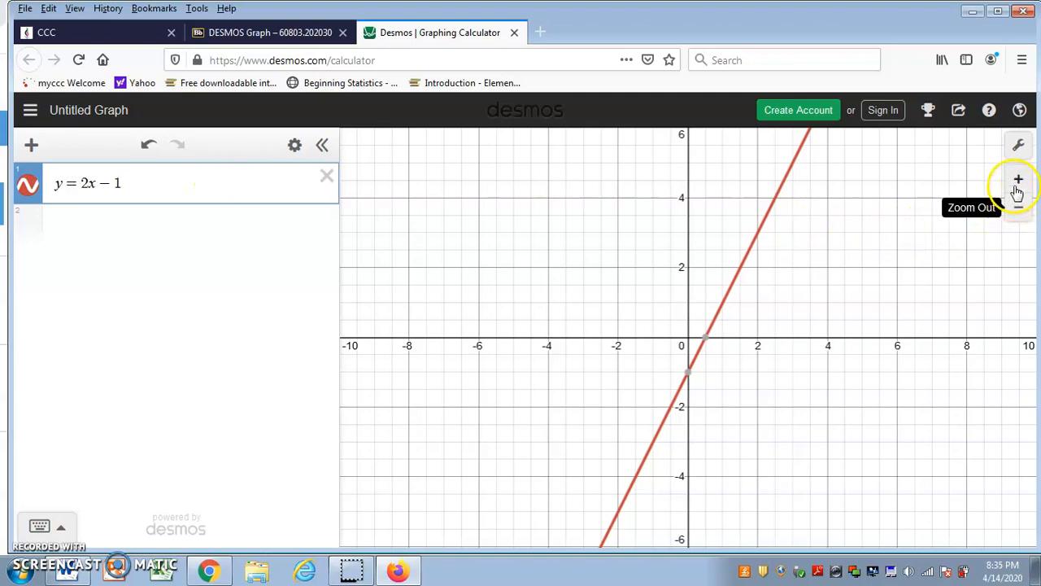
Zoom the graph out two levels and bring it back to its original scale.
left_click(1017, 213)
left_click(1017, 214)
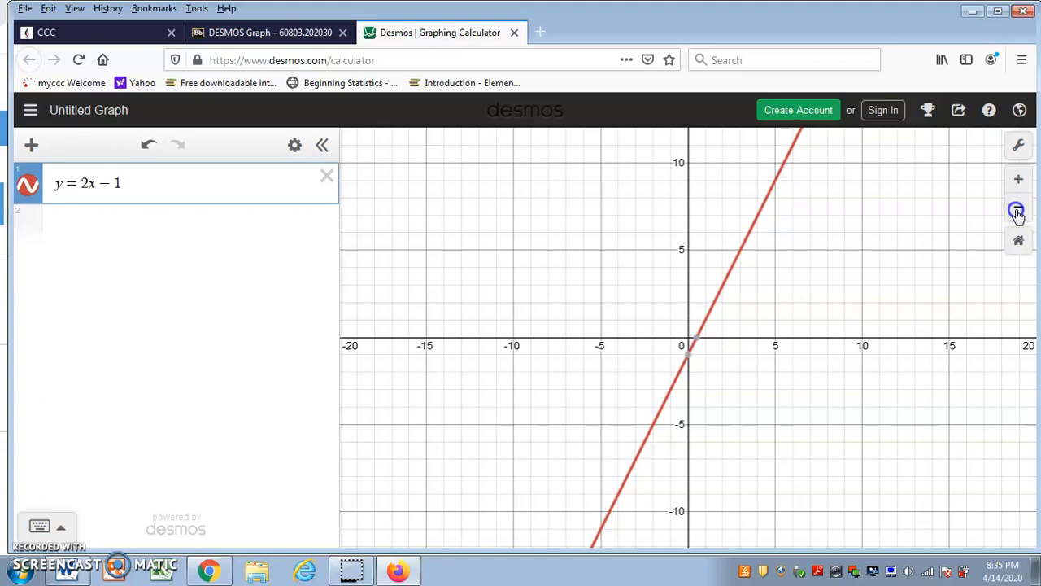
left_click(1018, 184)
left_click(1019, 184)
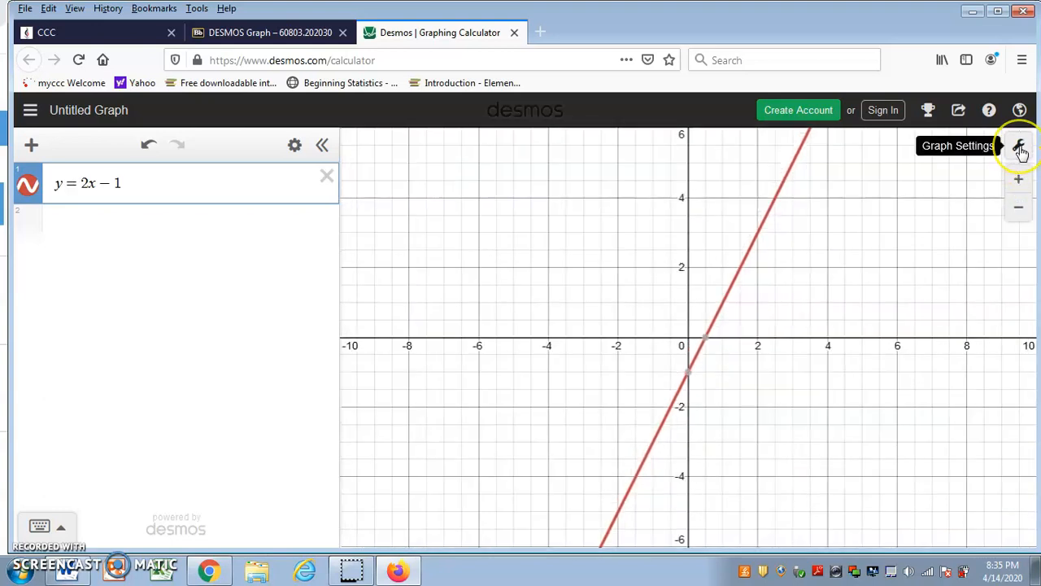
In the graph settings, toggle the grid off and on again, and label the x-axis "# years" and the y-axis "y".
left_click(1020, 149)
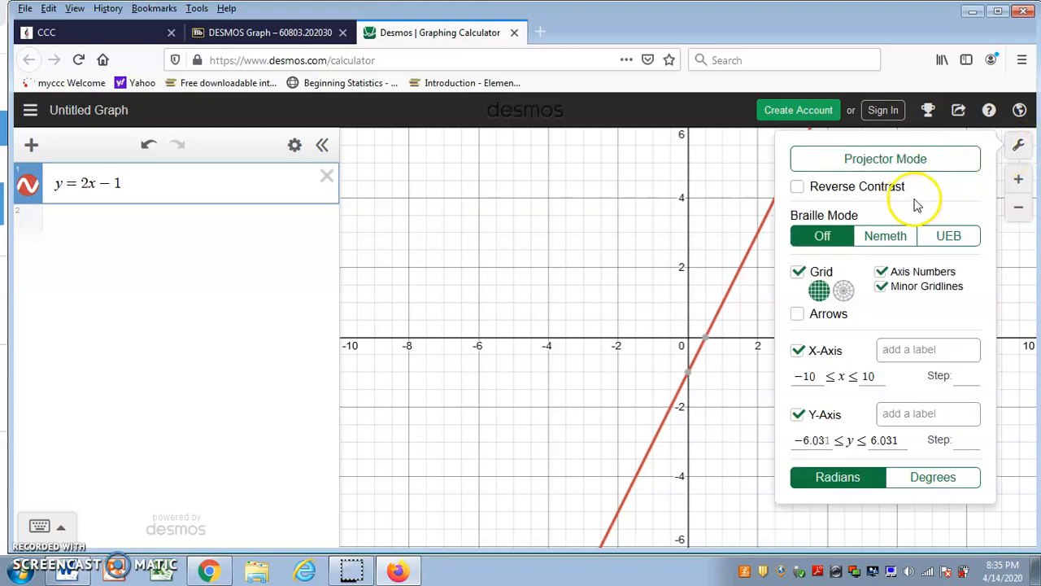
left_click(798, 272)
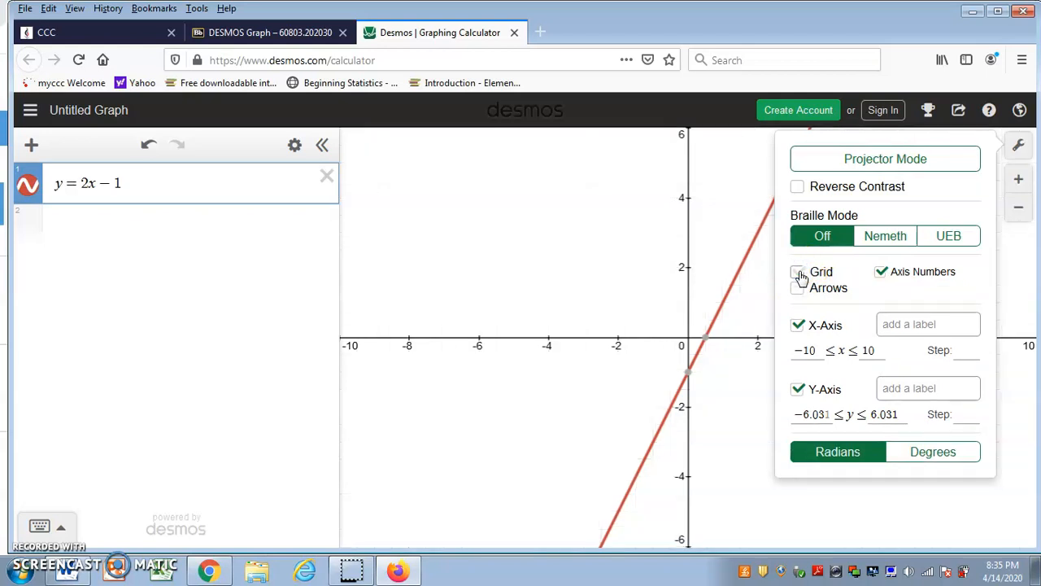
left_click(798, 272)
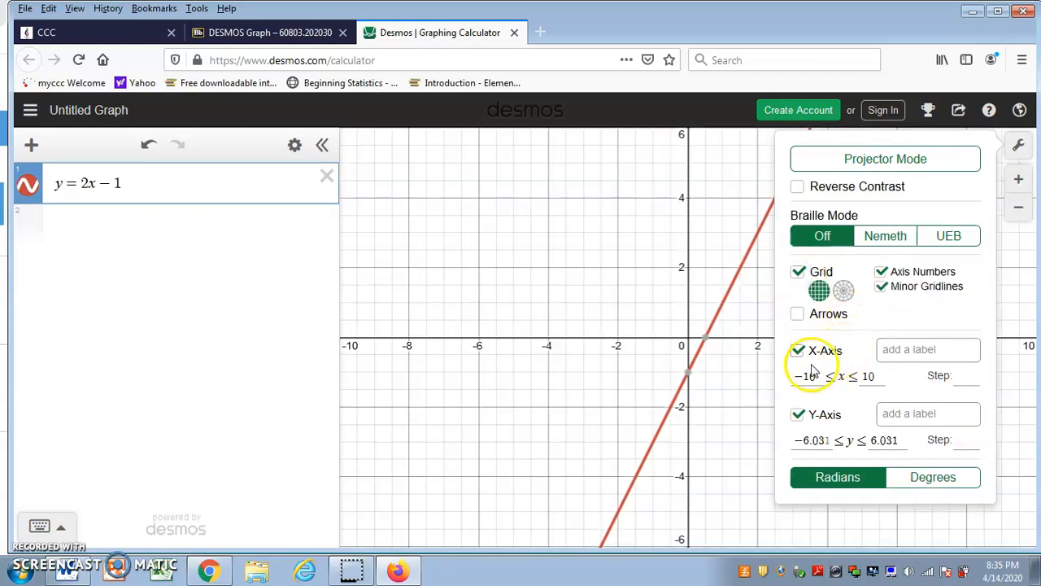
left_click(909, 348)
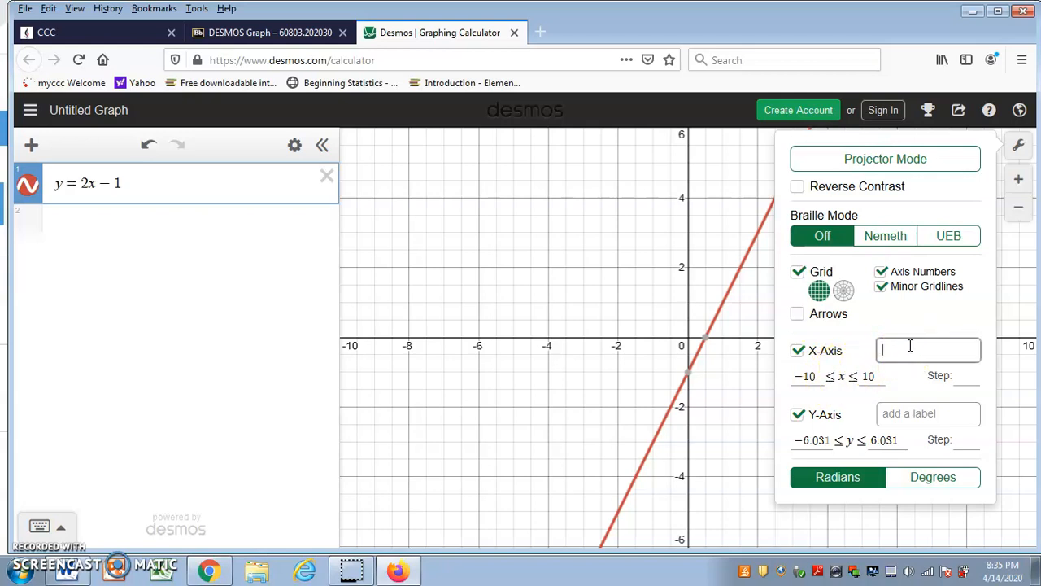
type("# years")
left_click(894, 414)
type("y")
left_click(739, 429)
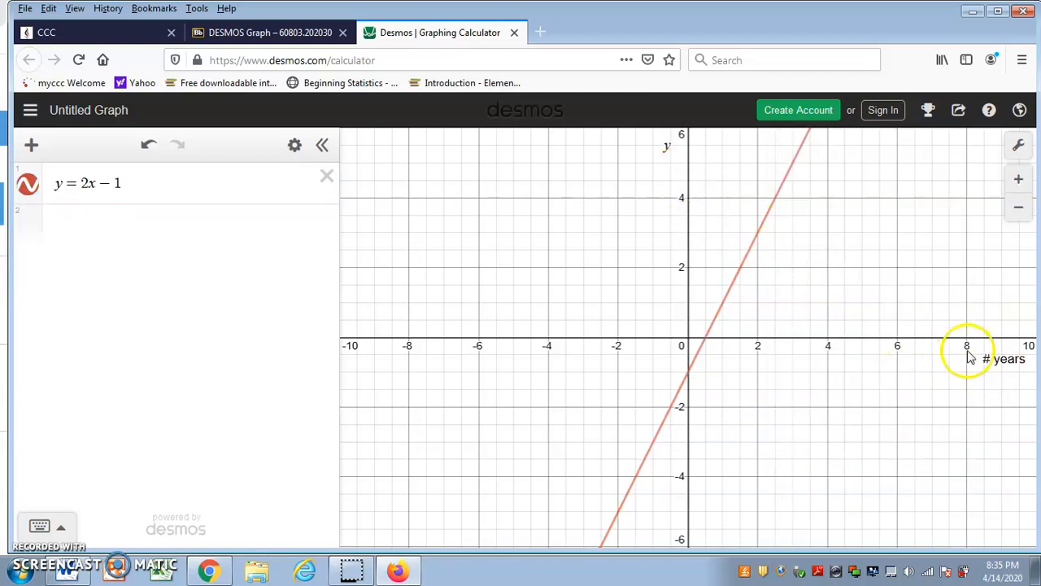
Try an x-axis step of 1 in the graph settings, and clear it again.
left_click(1018, 144)
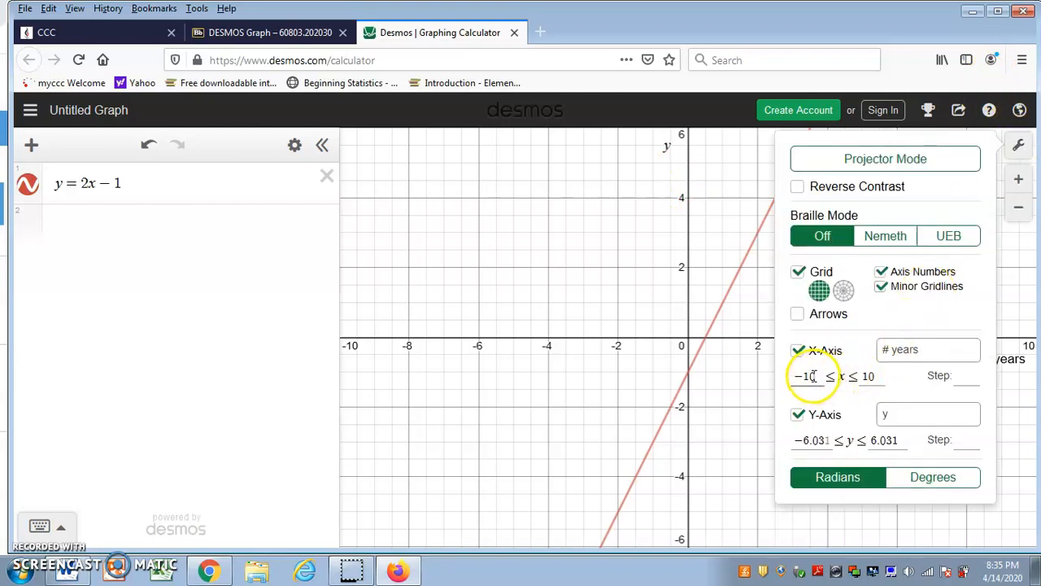
left_click(813, 376)
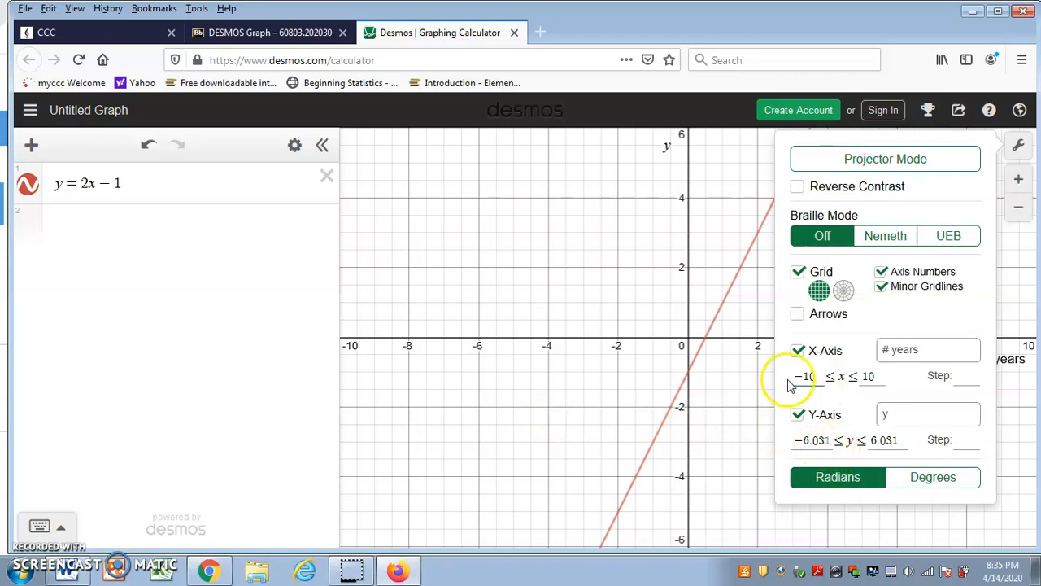
left_click(960, 375)
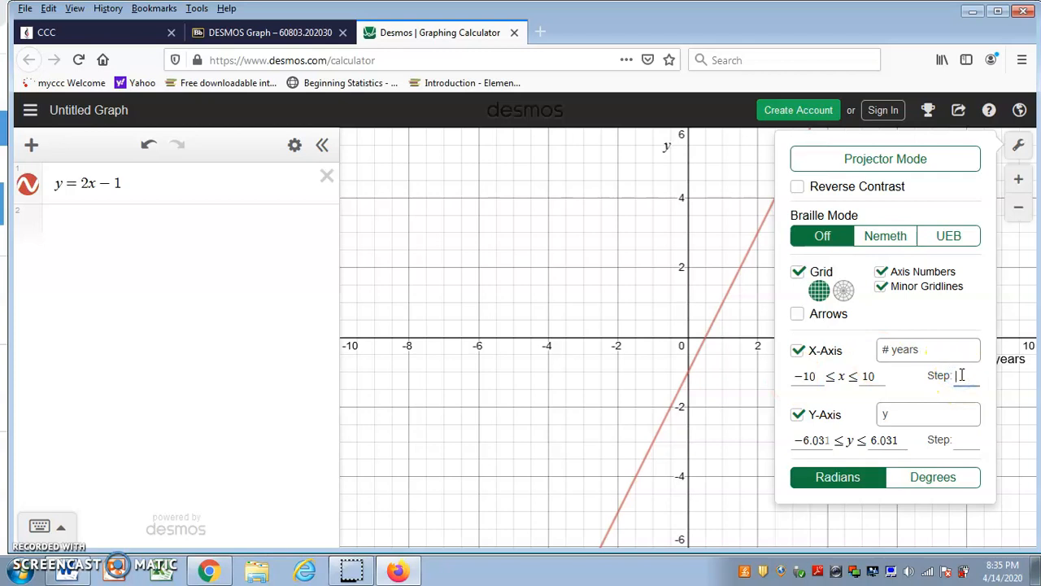
type("1")
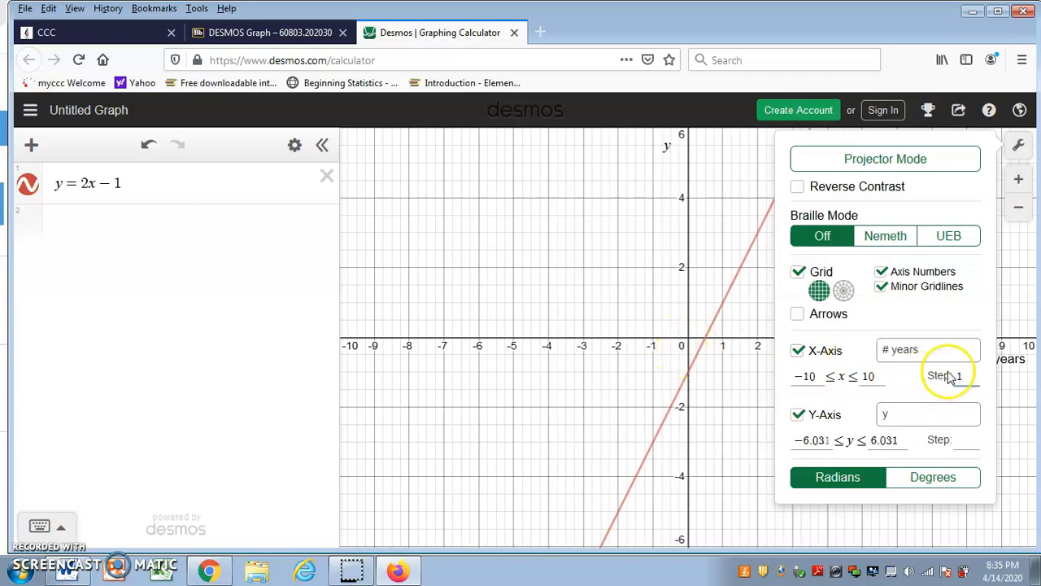
key("BackSpace")
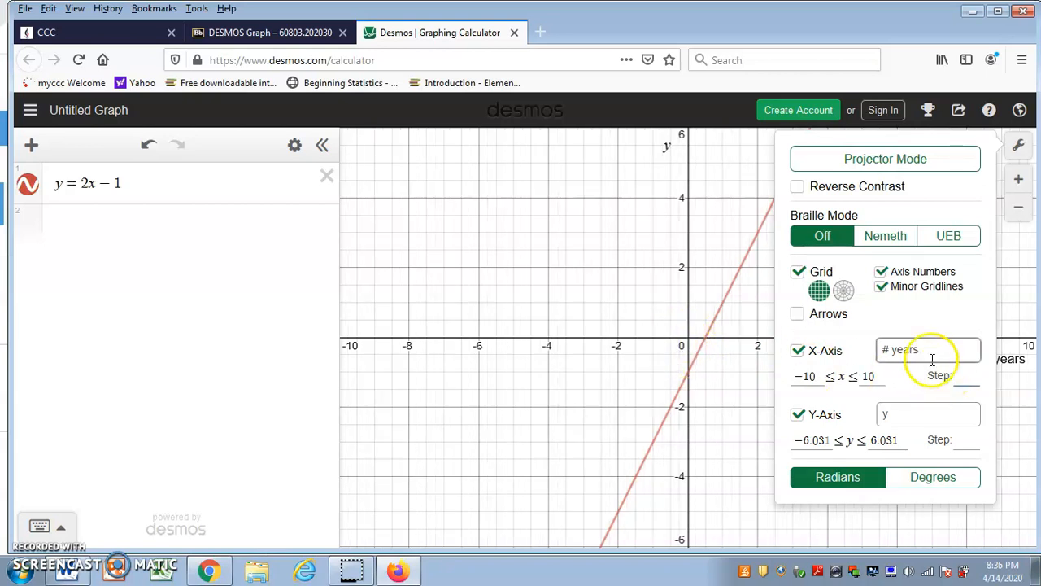
left_click(551, 356)
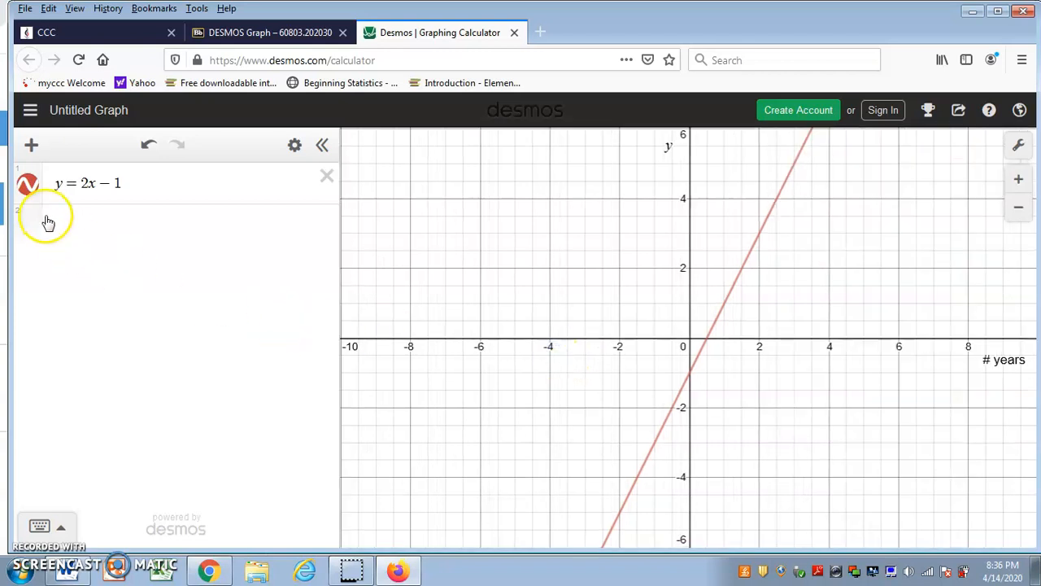
Graph the parabola y=x^2-4 as the second expression.
left_click(72, 225)
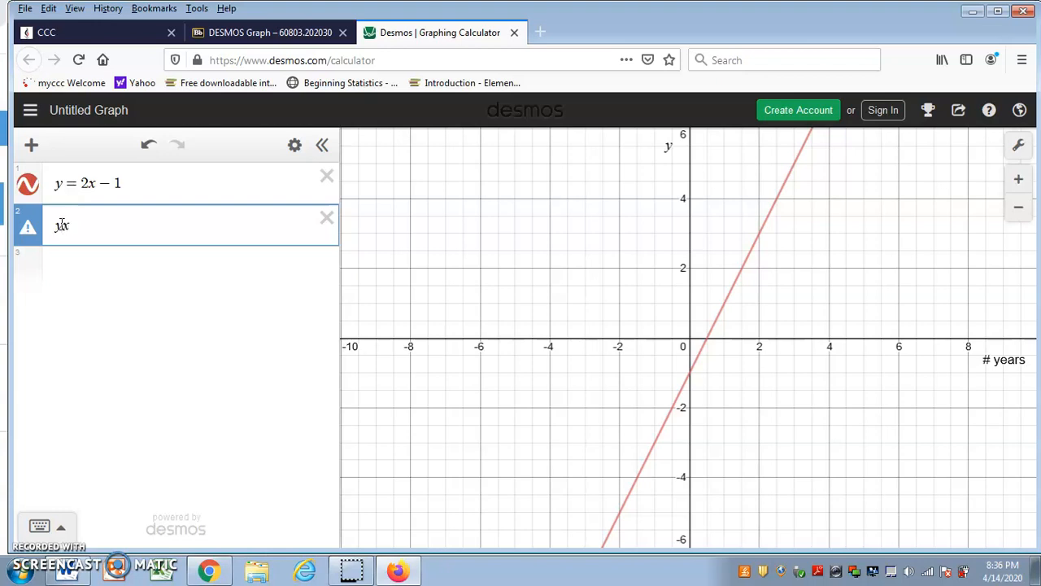
type("x")
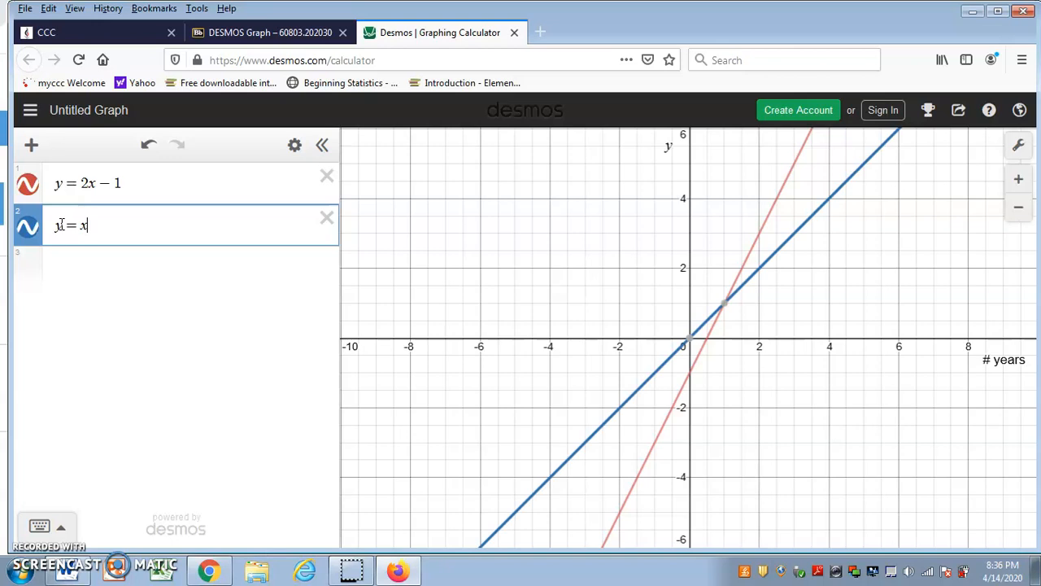
type("^2")
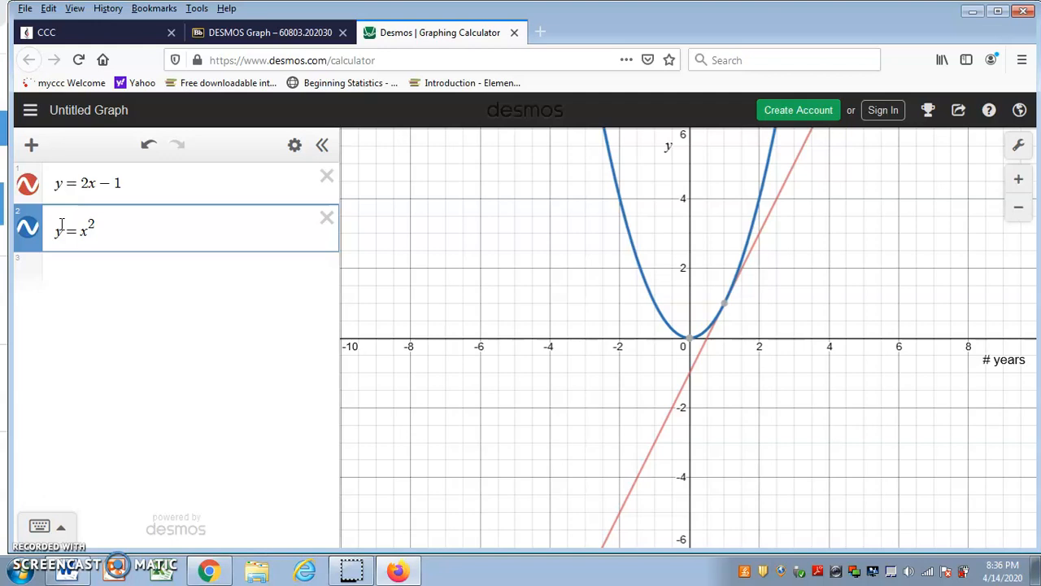
type("-4")
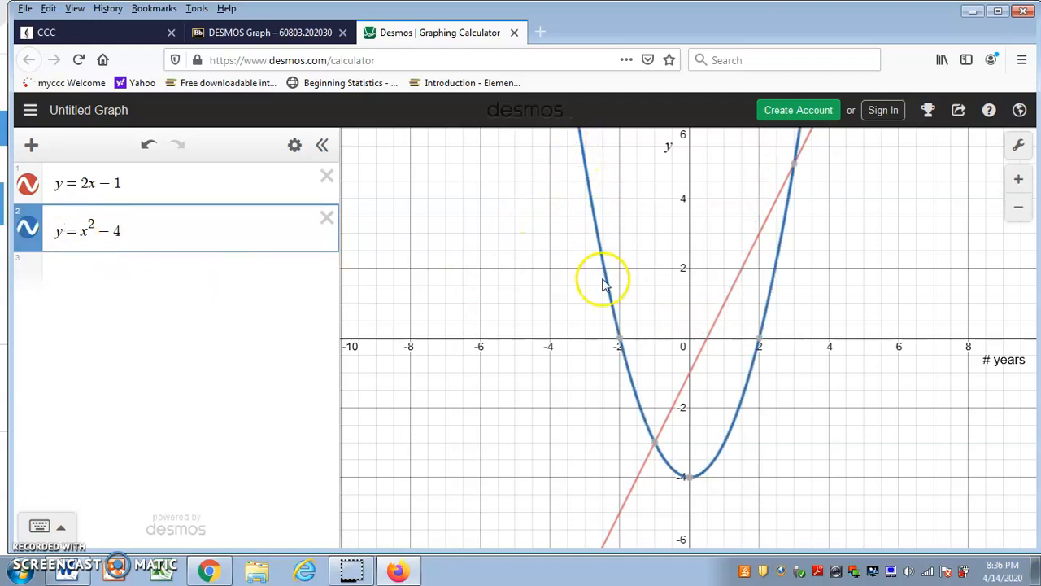
Try a browser screenshot of the automatically detected graph area, and discard it.
right_click(571, 390)
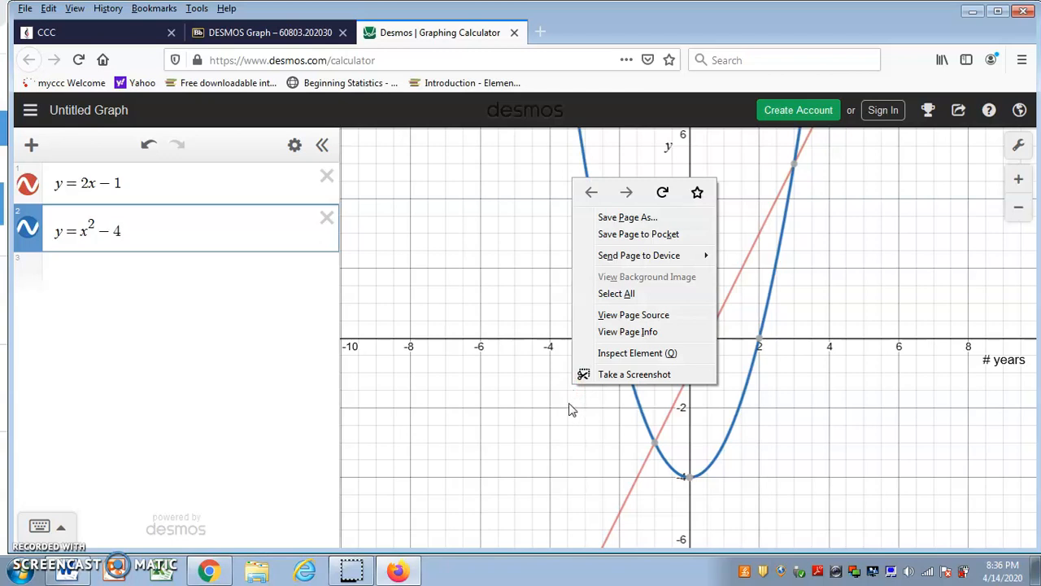
left_click(624, 375)
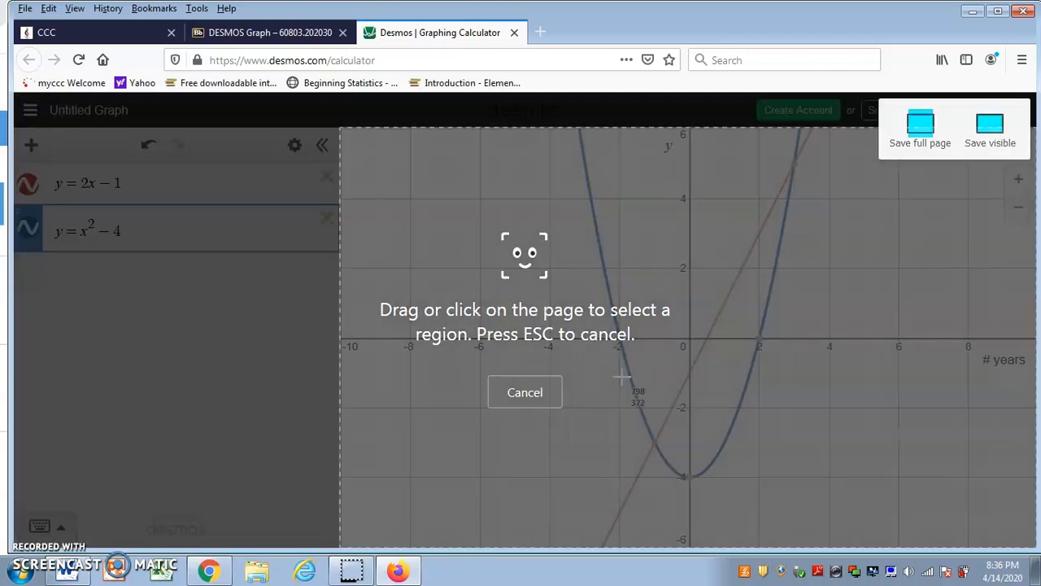
left_click(531, 257)
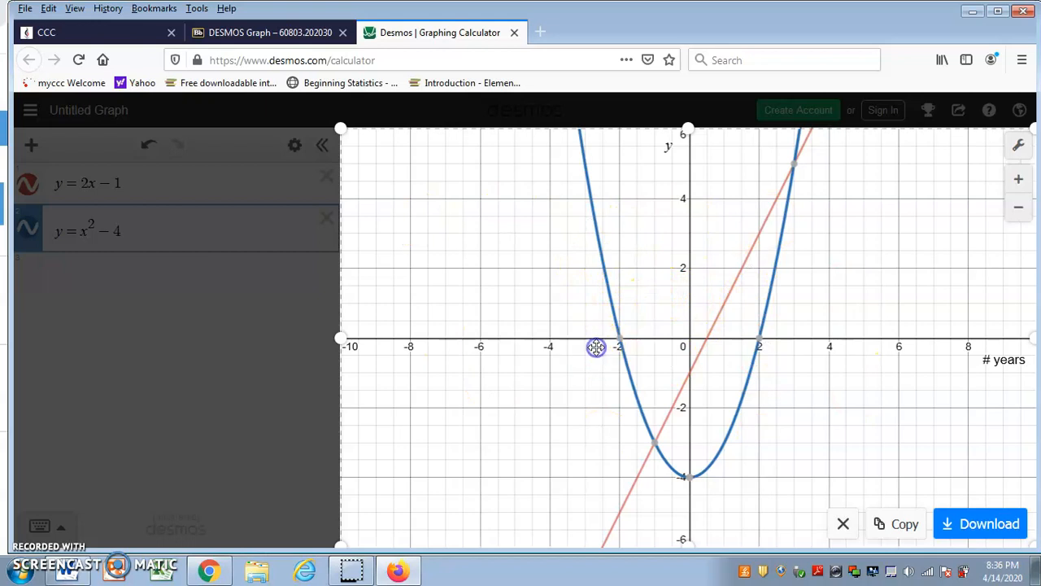
left_click(843, 523)
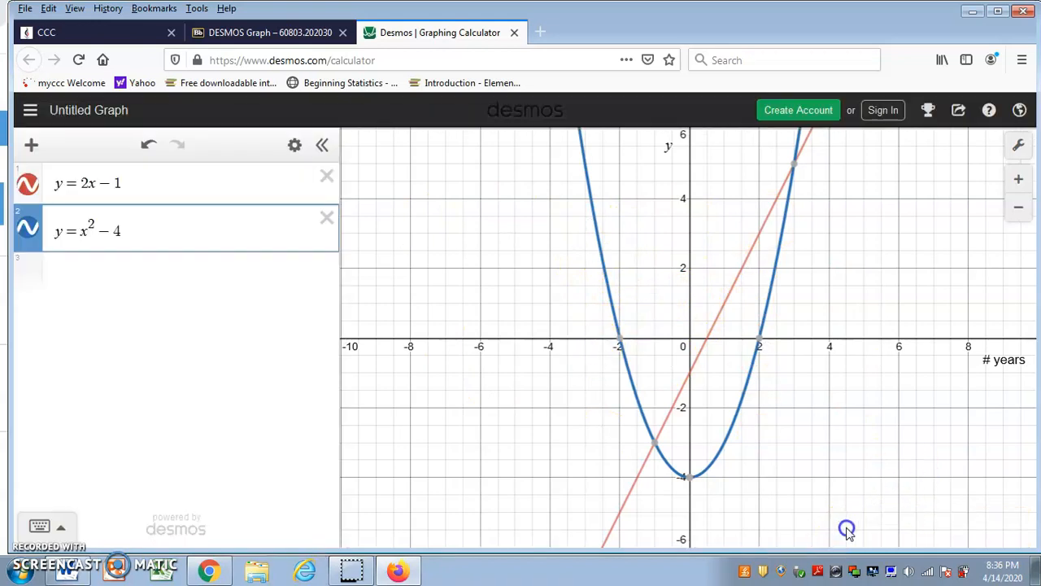
Try a screenshot of a small custom region around the parabola's lower part, and discard it.
right_click(612, 433)
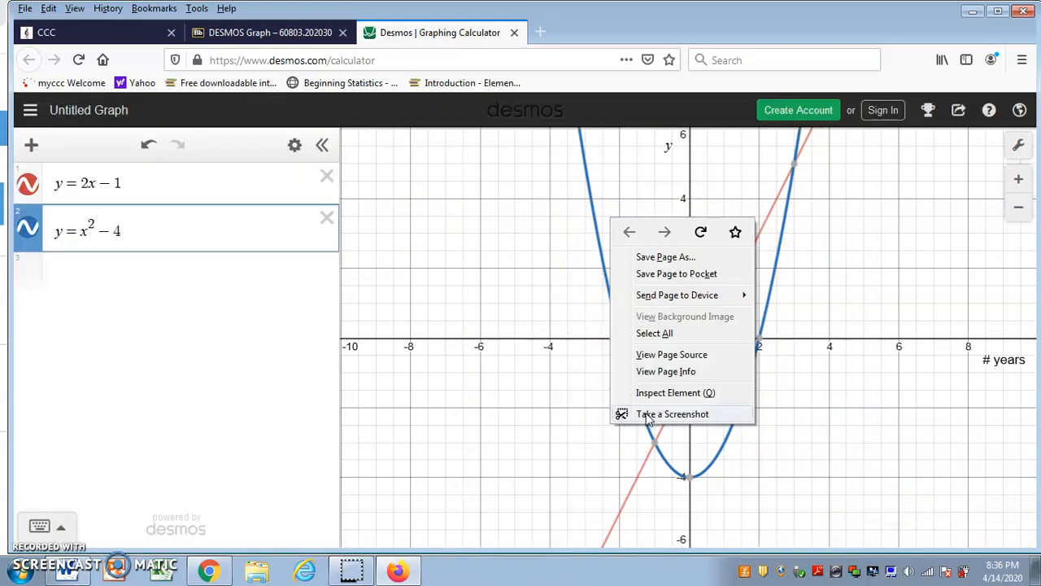
left_click(623, 414)
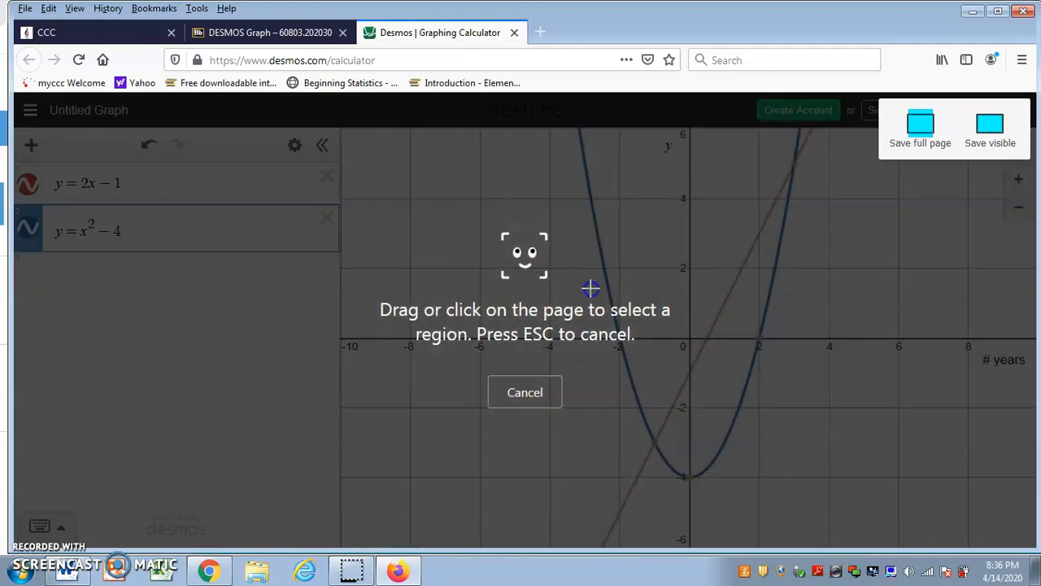
left_click_drag(574, 270, 804, 475)
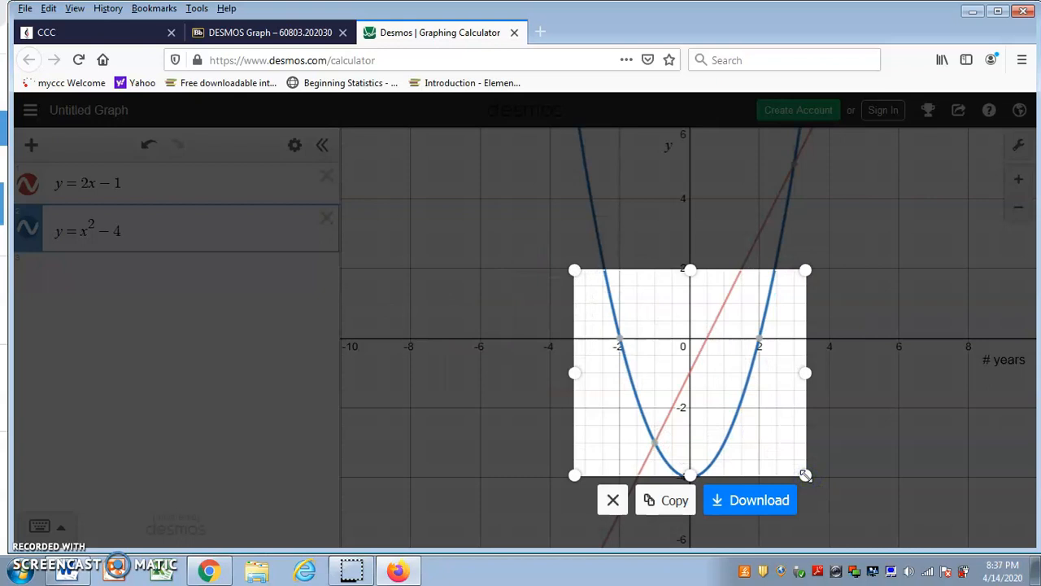
left_click(612, 498)
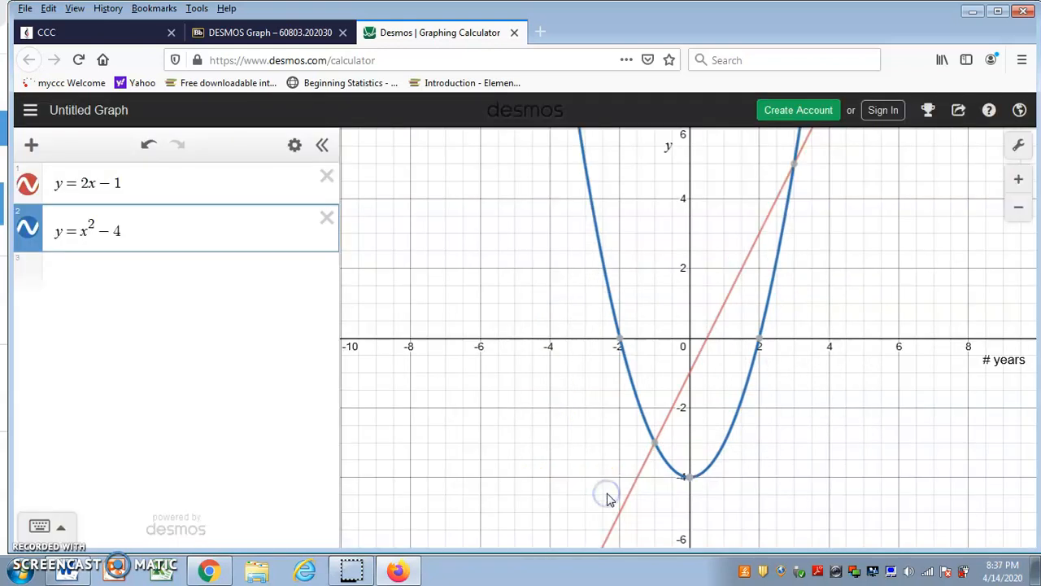
Copy a screenshot of the central graph region, about -5 to 5 on the x-axis, showing the line and parabola.
right_click(582, 424)
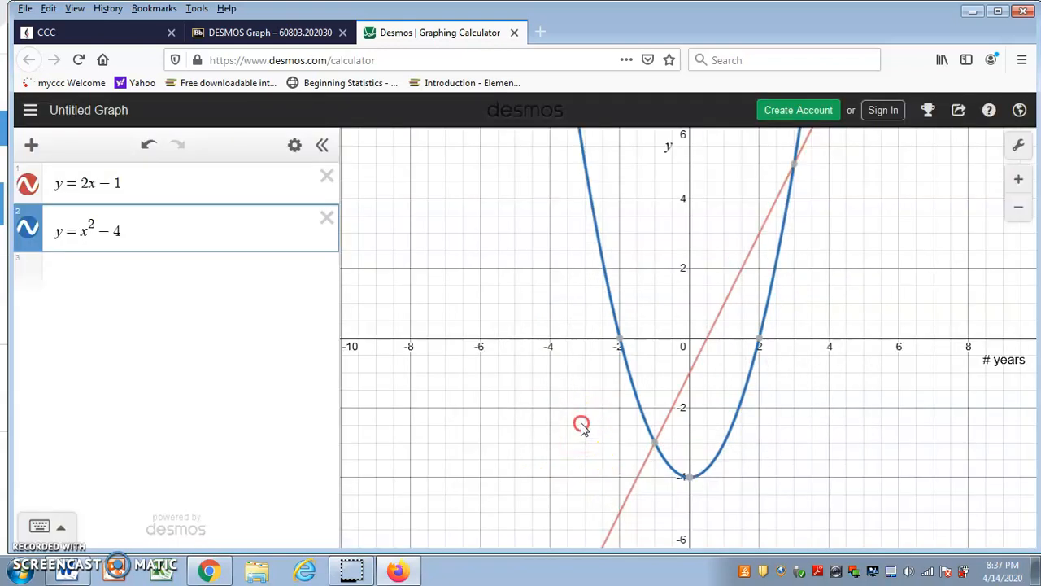
left_click(638, 415)
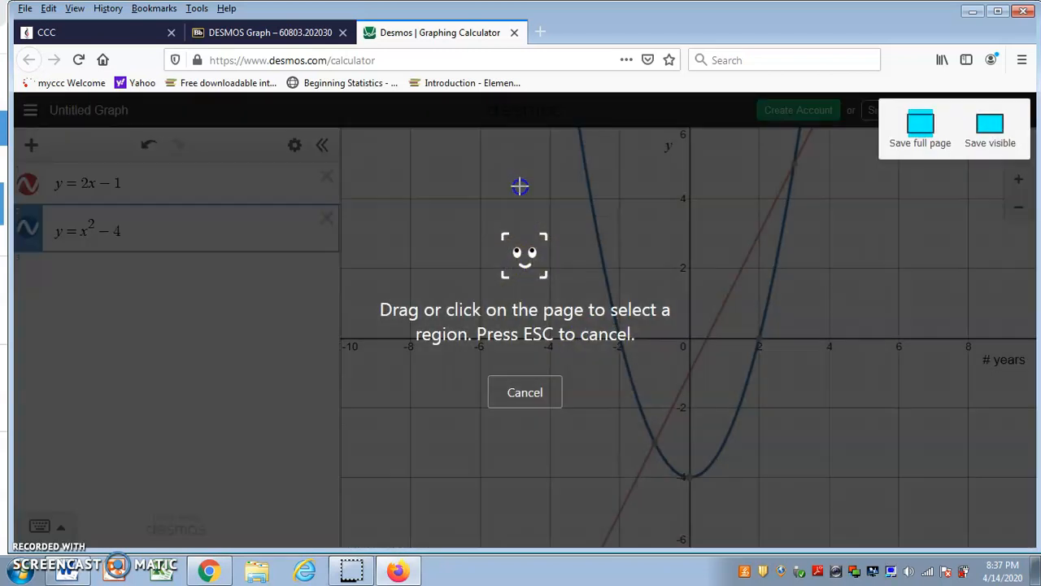
left_click_drag(520, 187, 868, 508)
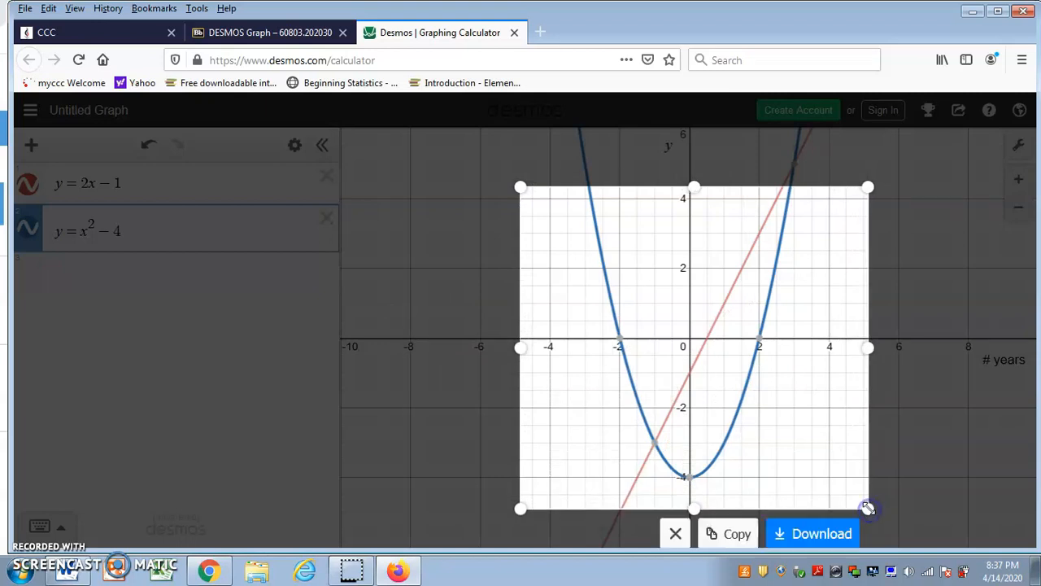
left_click(737, 533)
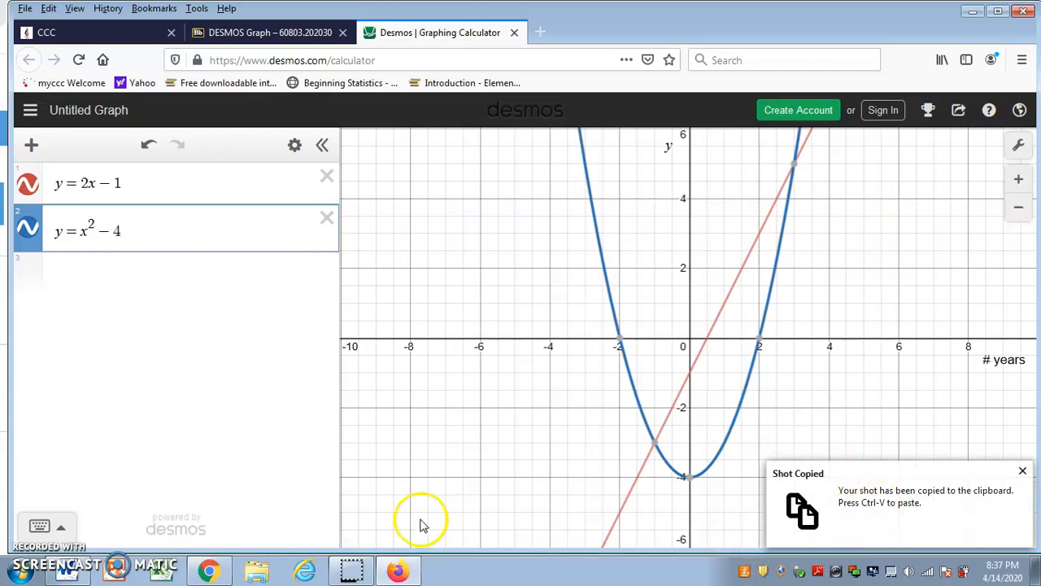
Switch to the Word document and replace the existing graph picture with the copied screenshot.
left_click(69, 572)
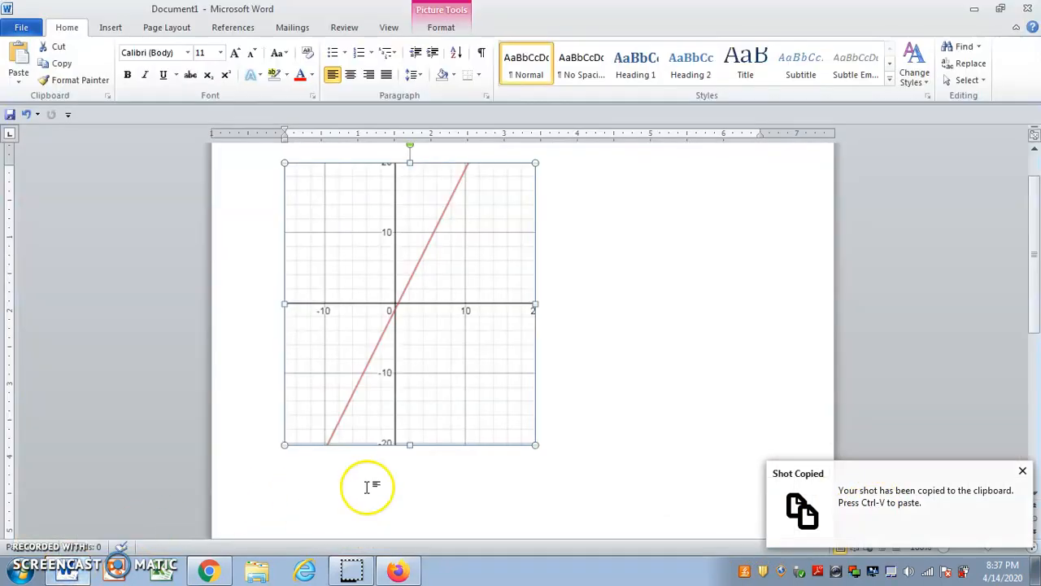
key("Delete")
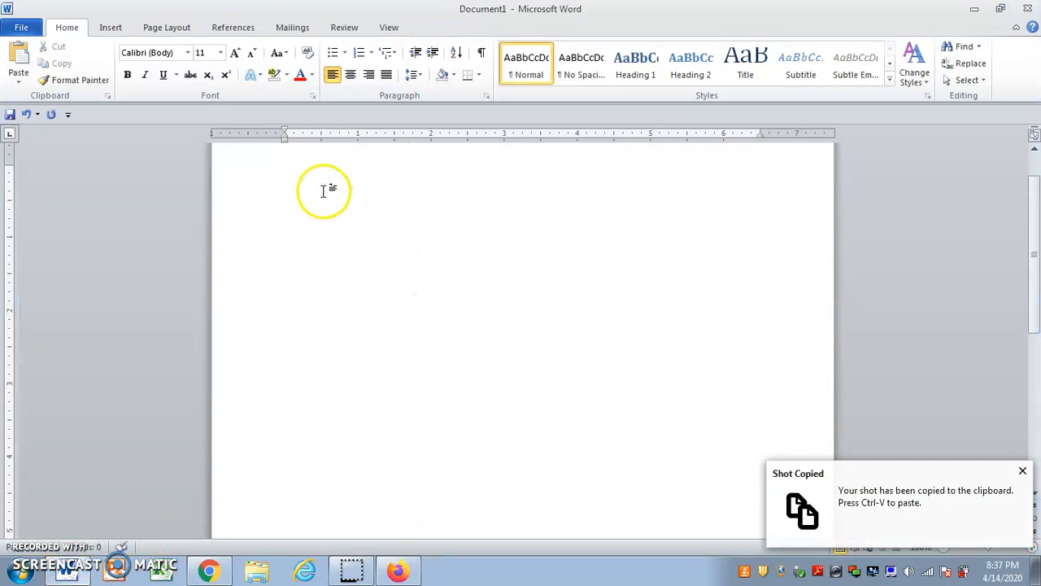
left_click(306, 178)
key("ctrl+v")
left_click(387, 222)
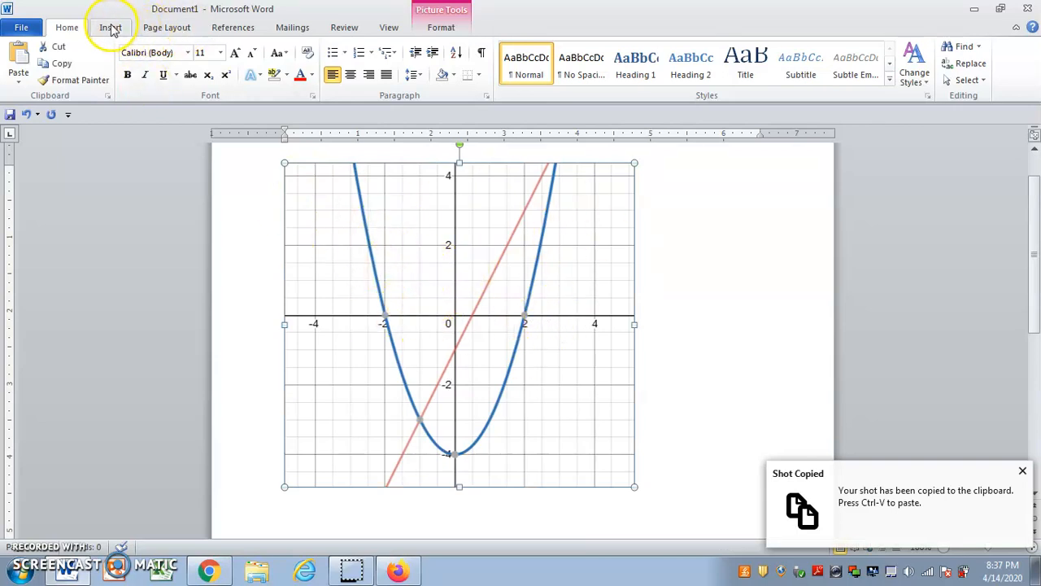
Position the graph picture at the page's top centre with text wrapping, and move it slightly down and to the right.
left_click(169, 30)
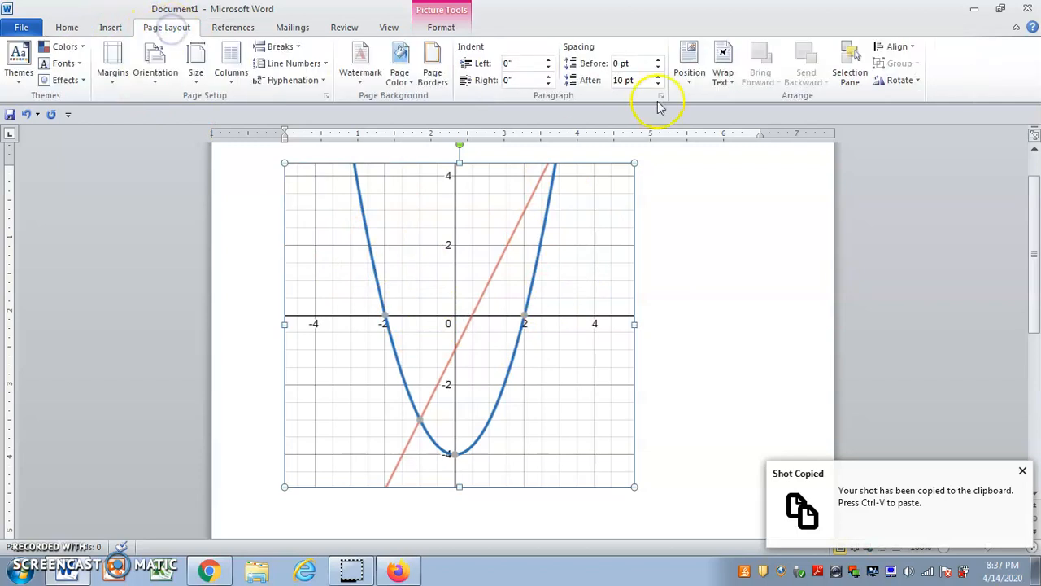
left_click(689, 65)
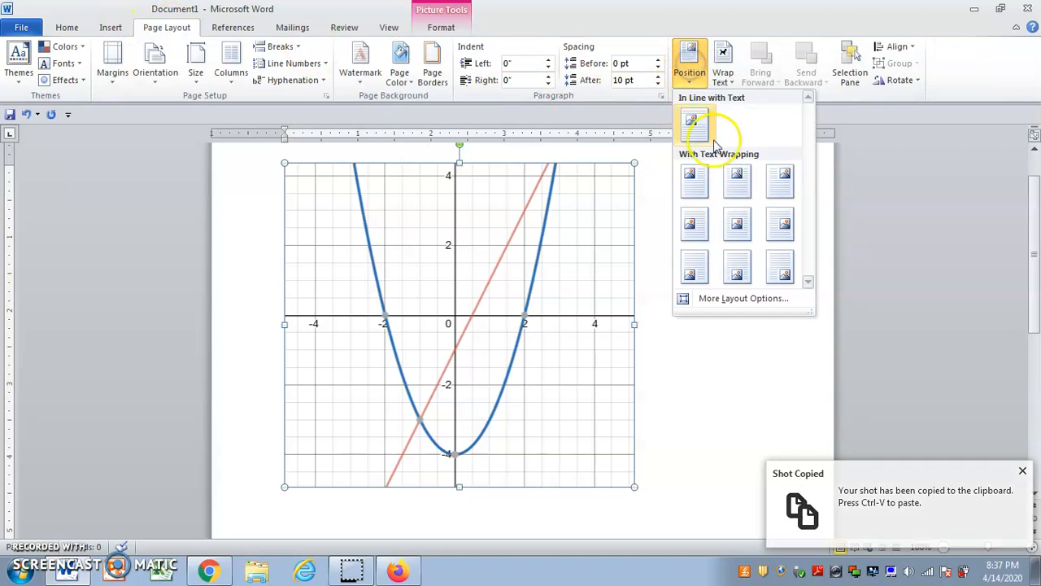
left_click(739, 185)
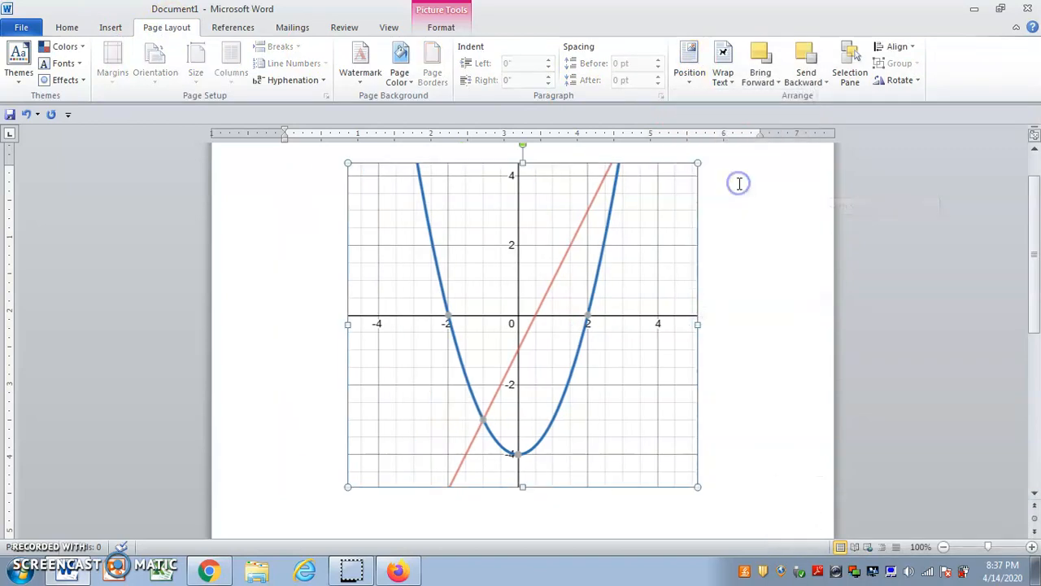
left_click_drag(480, 304, 521, 353)
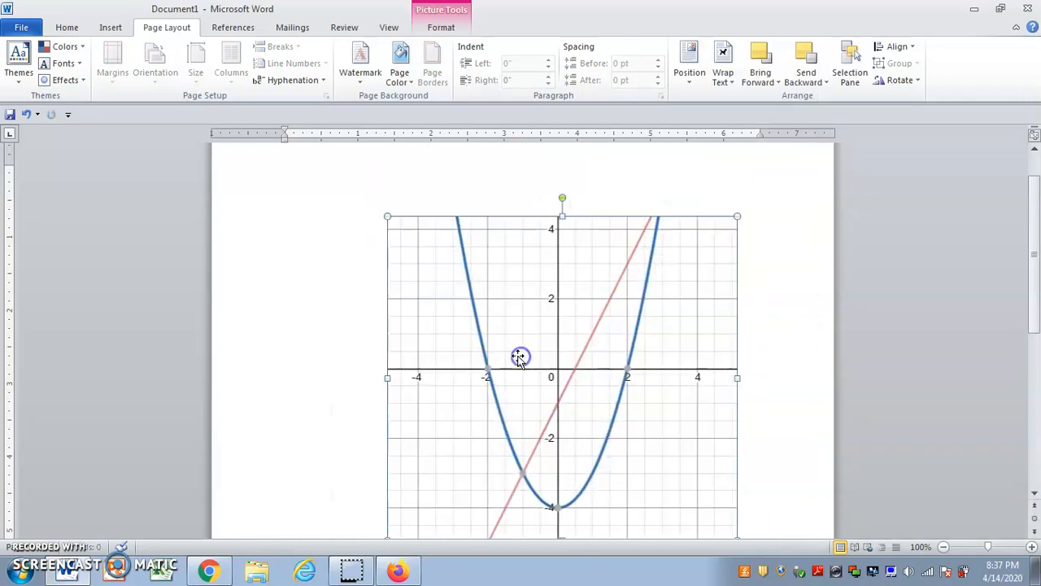
Add lines of filler text above and beside the graph picture, and nudge the picture slightly down and to the right.
left_click(358, 177)
type("vlvyl")
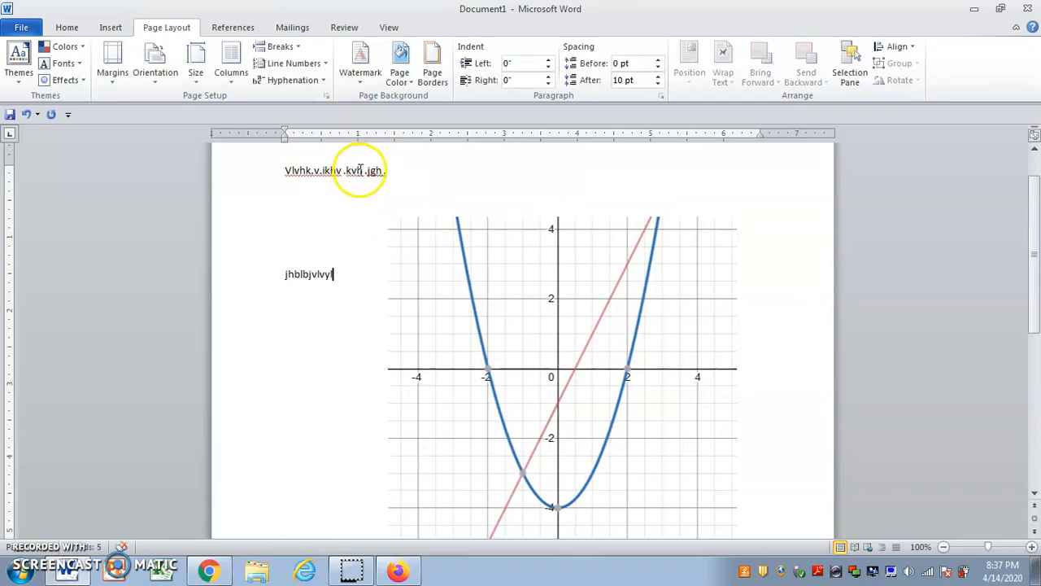
mouse_move(562, 298)
left_mouse_down()
mouse_move(574, 219)
mouse_move(586, 221)
mouse_move(565, 309)
mouse_move(521, 307)
mouse_move(571, 309)
left_mouse_up()
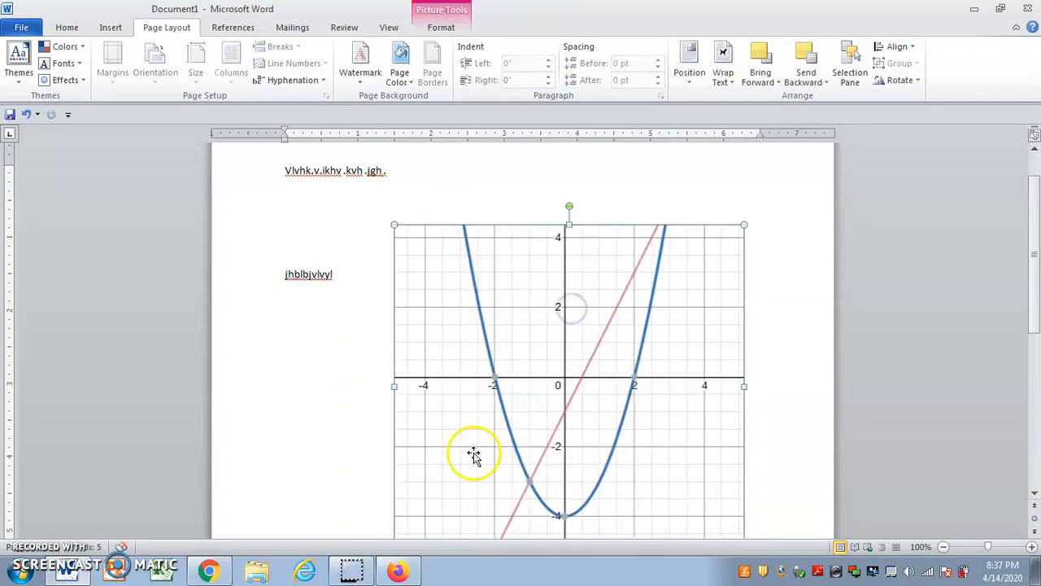
Switch back to the Desmos graph in Firefox.
left_click(396, 570)
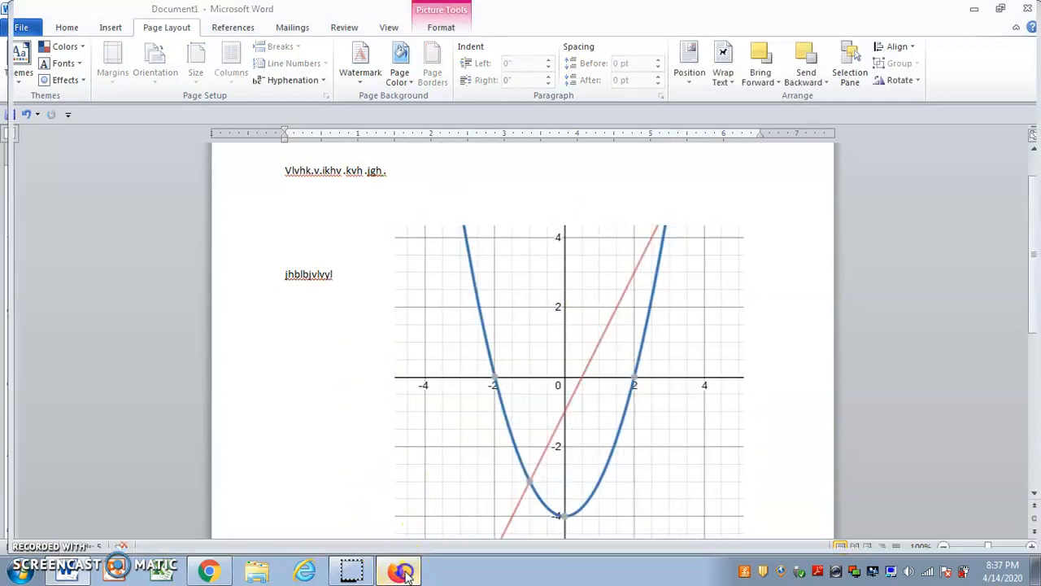